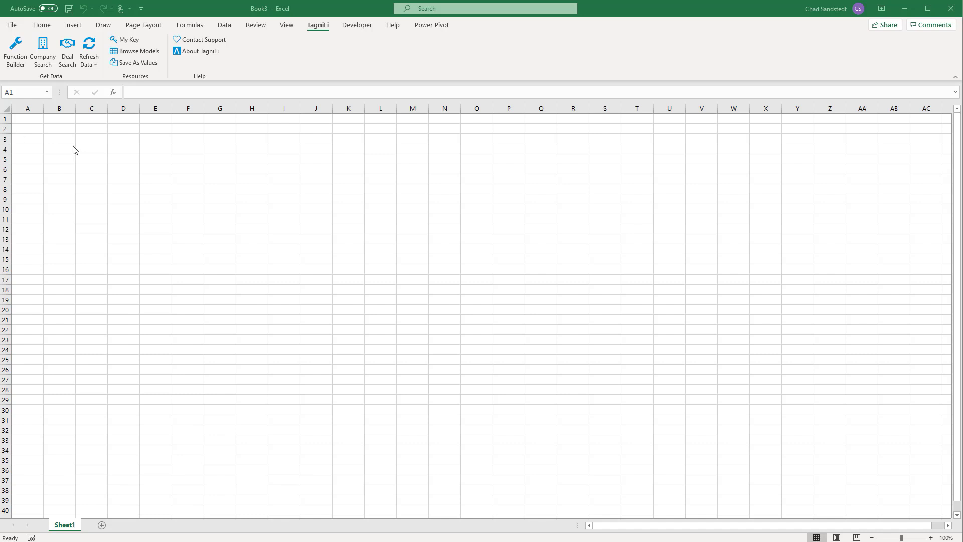
Step: Open the TagniFi Function Builder, review its list of data sets and choose TagniFi Fundamentals
left_click(318, 30)
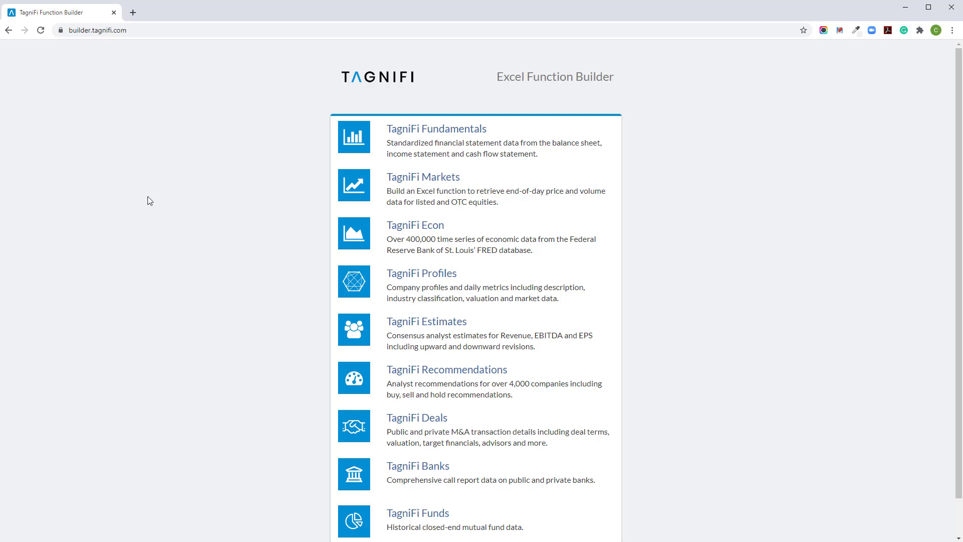
scroll(224, 219, "down", 1)
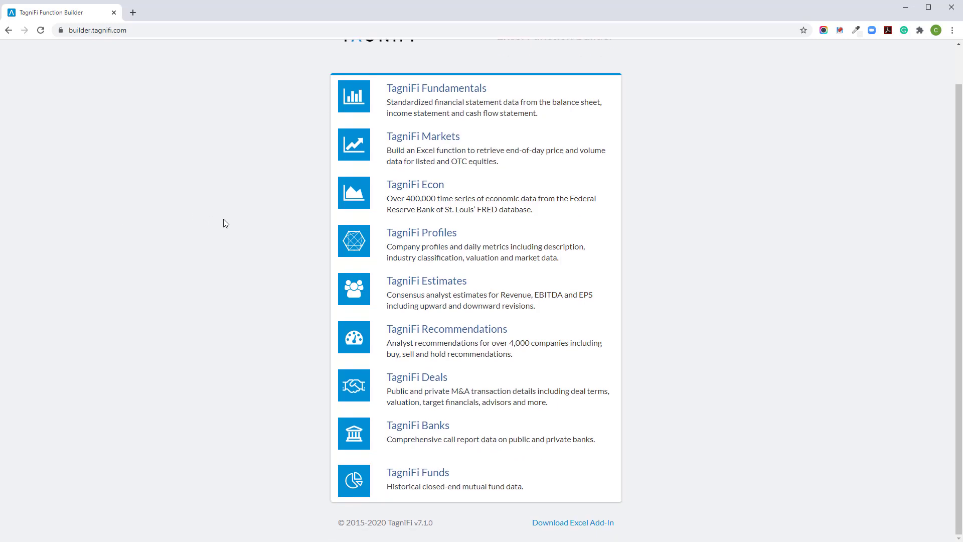
scroll(221, 216, "up", 1)
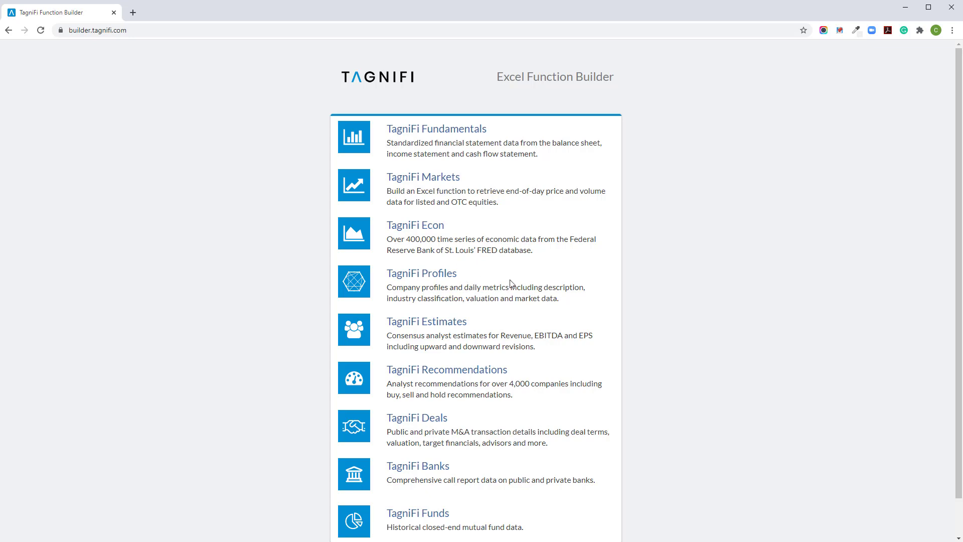
scroll(511, 283, "down", 1)
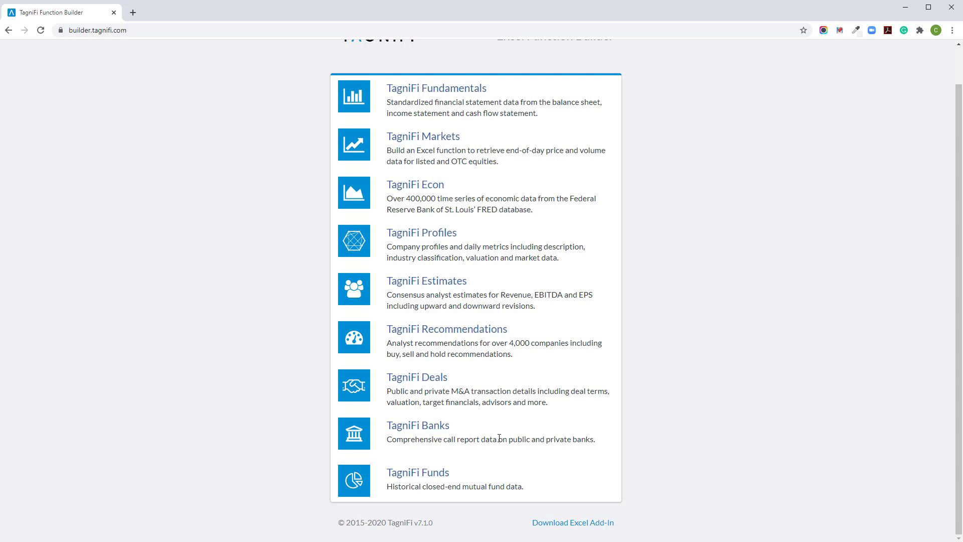
scroll(500, 439, "up", 1)
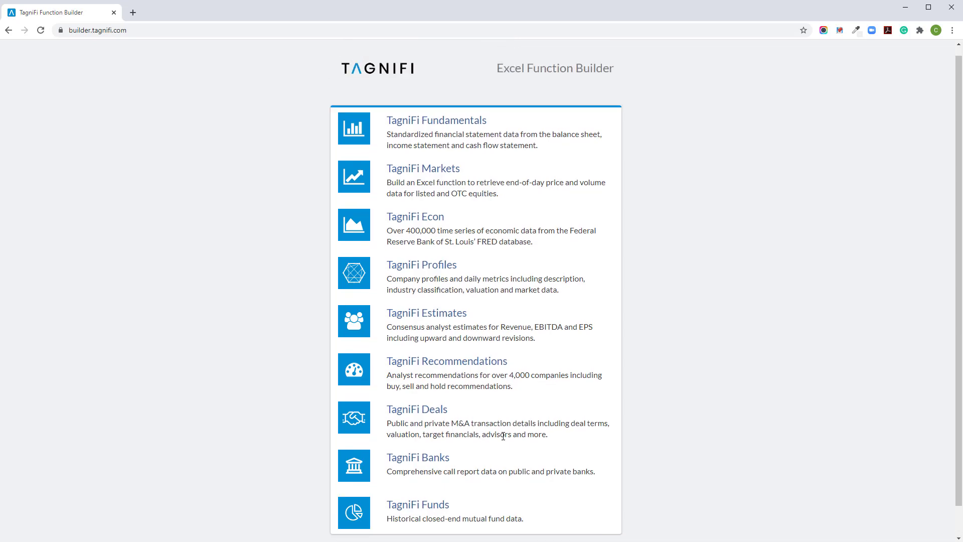
scroll(491, 458, "down", 1)
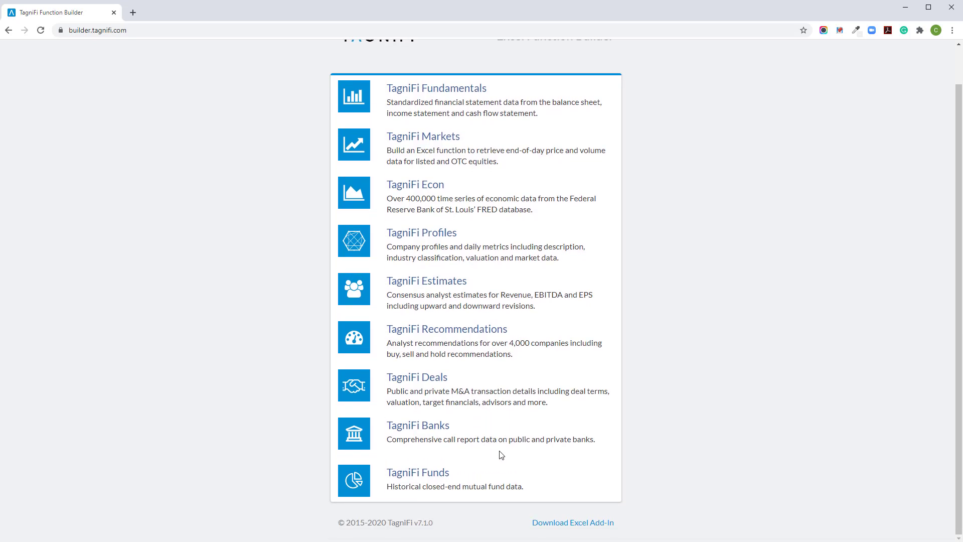
scroll(501, 454, "up", 1)
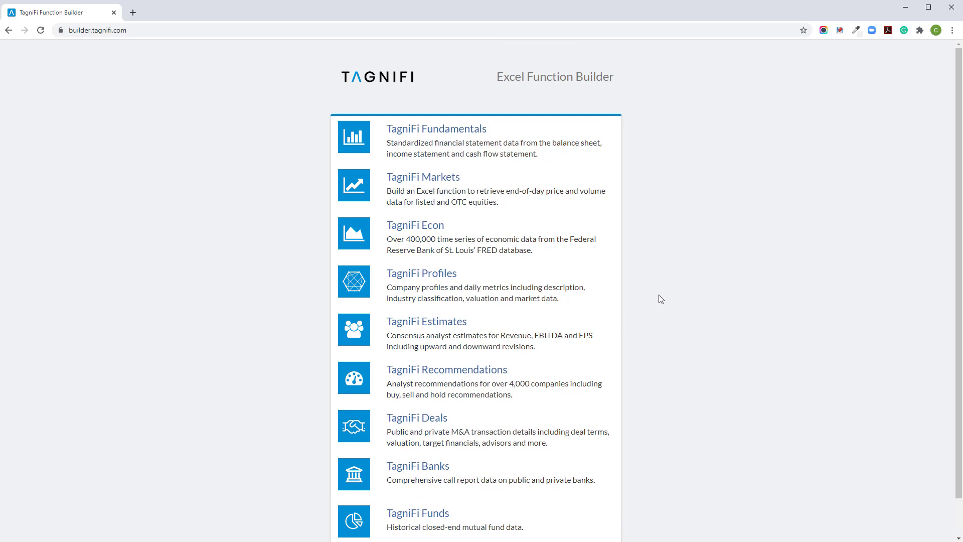
left_click(453, 128)
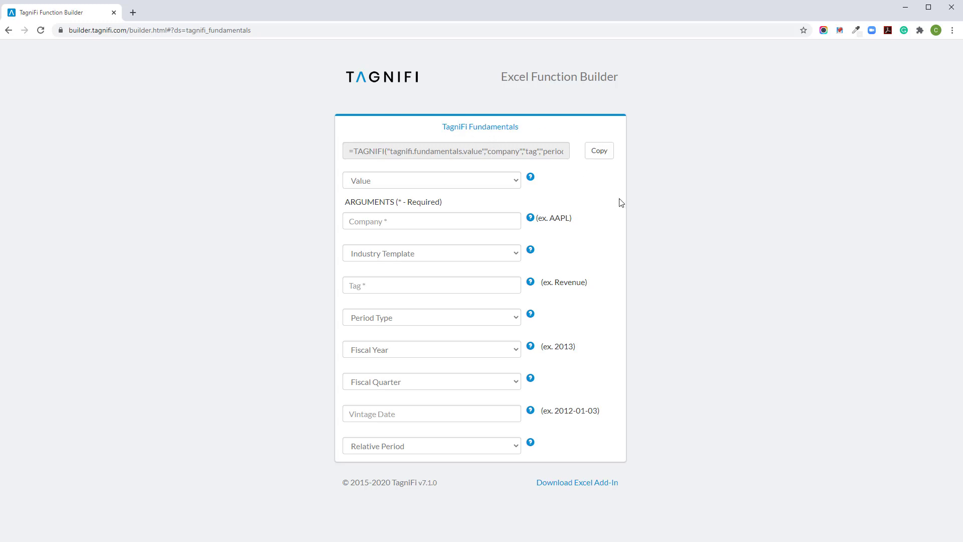
Step: Set the function's company to Home Depot (HD) and its industry template to Commercial & Industrial
left_click(454, 221)
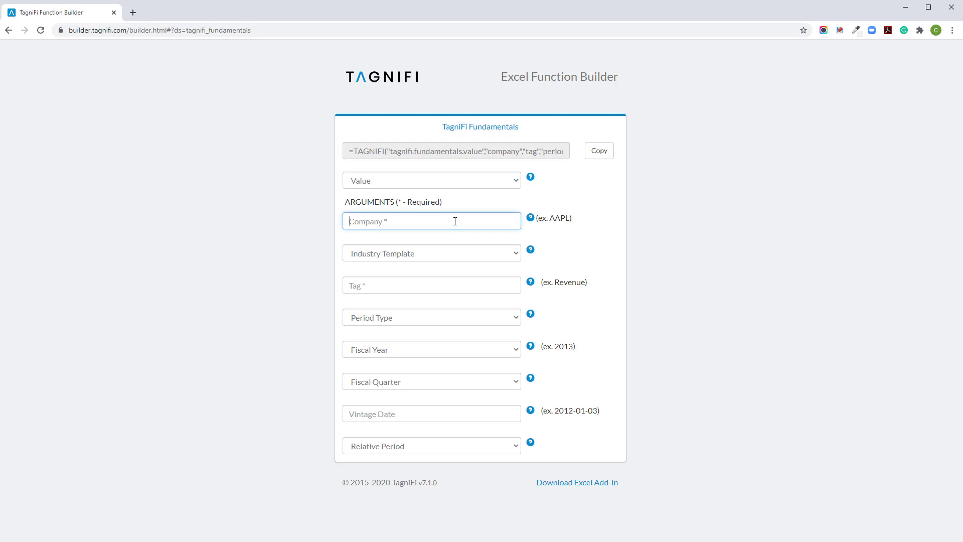
type("home de")
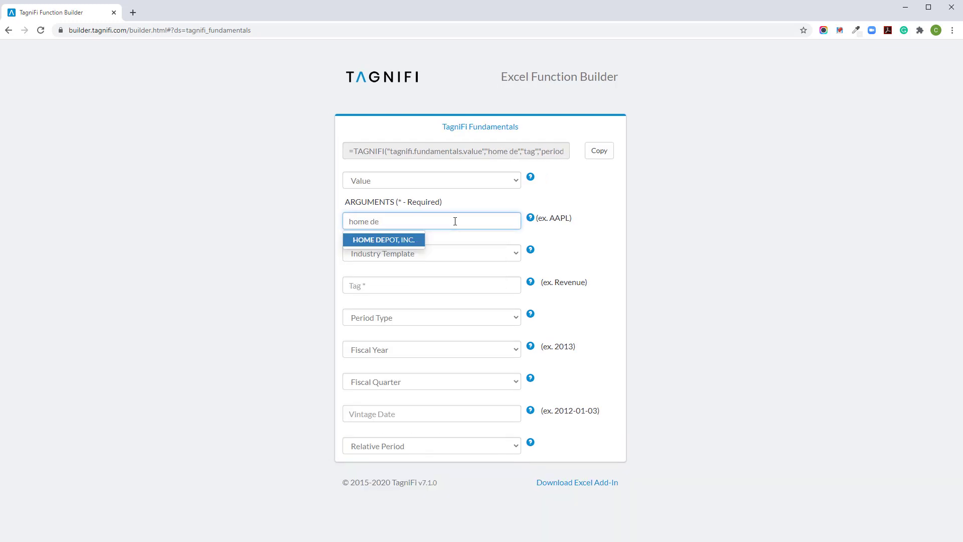
left_click(386, 239)
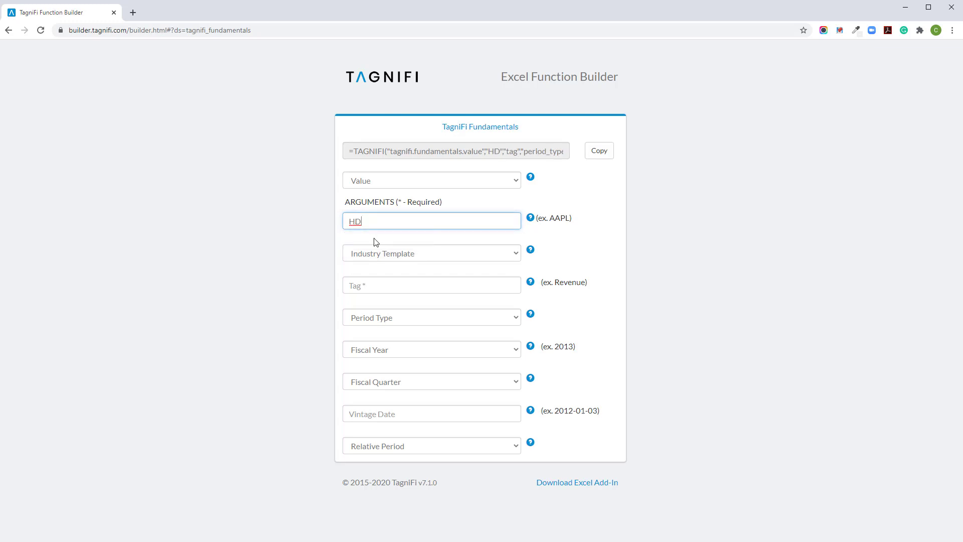
left_click(330, 236)
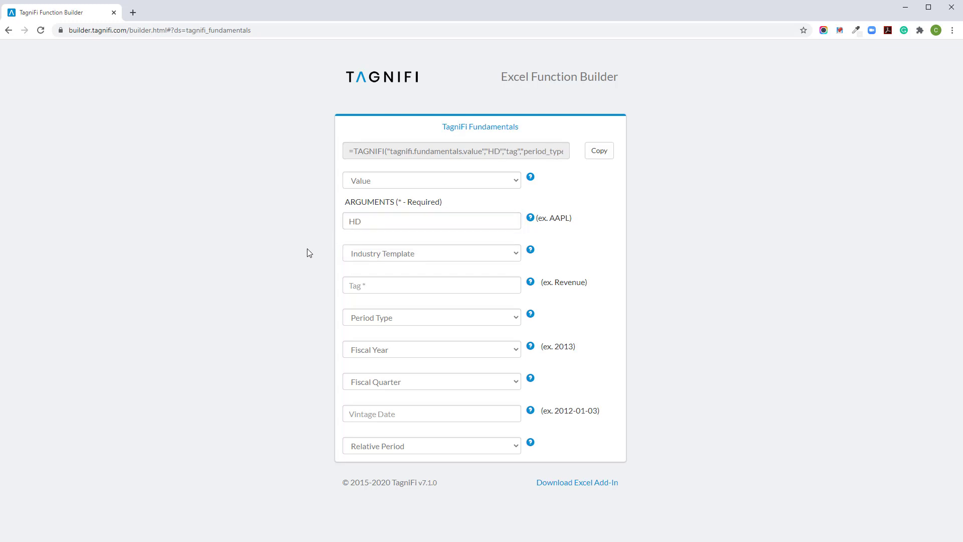
left_click(410, 254)
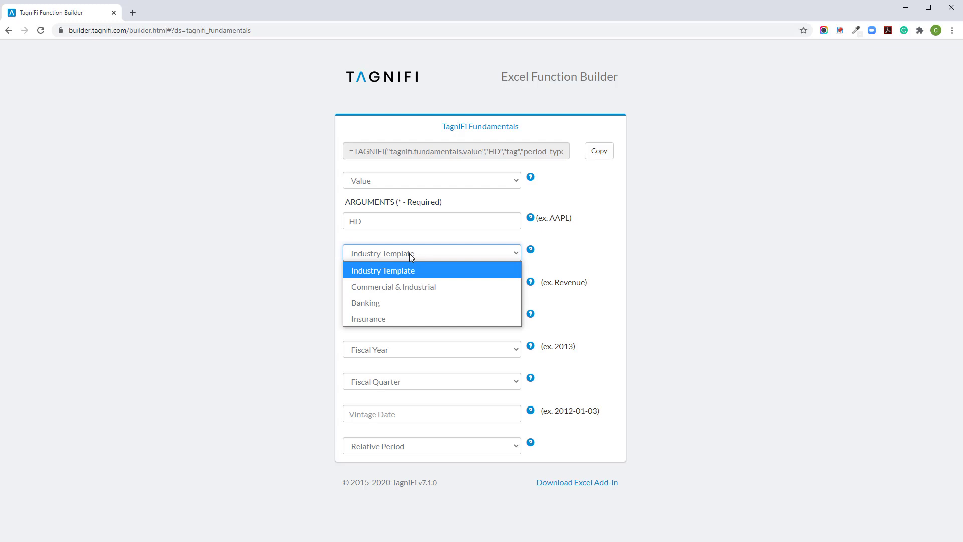
left_click(424, 289)
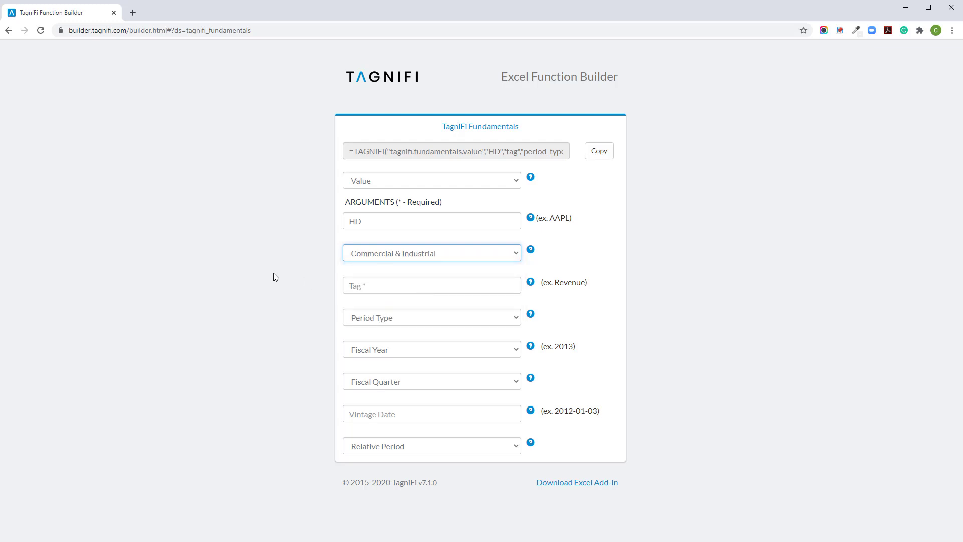
left_click(274, 276)
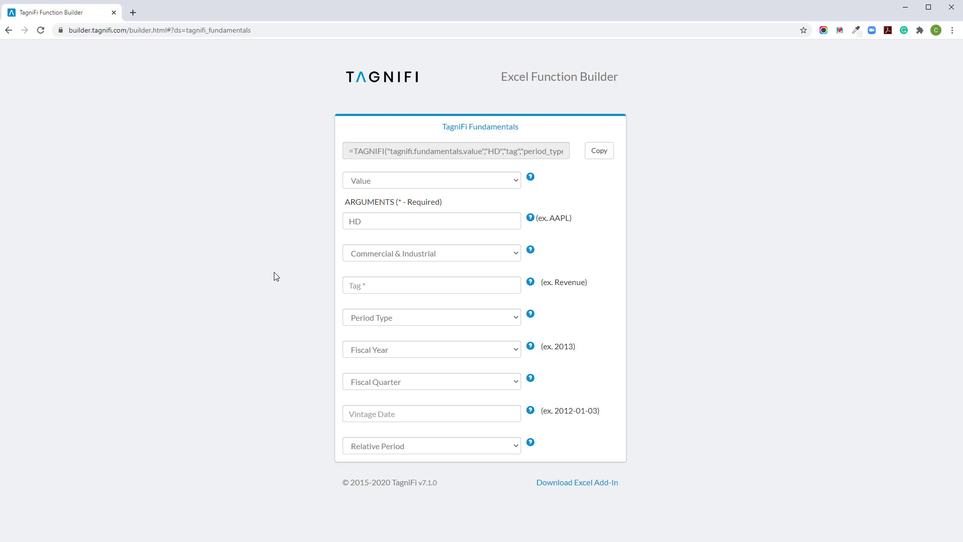
Step: Set the function's tag to Operating Revenue and its period type to Annual
left_click(401, 284)
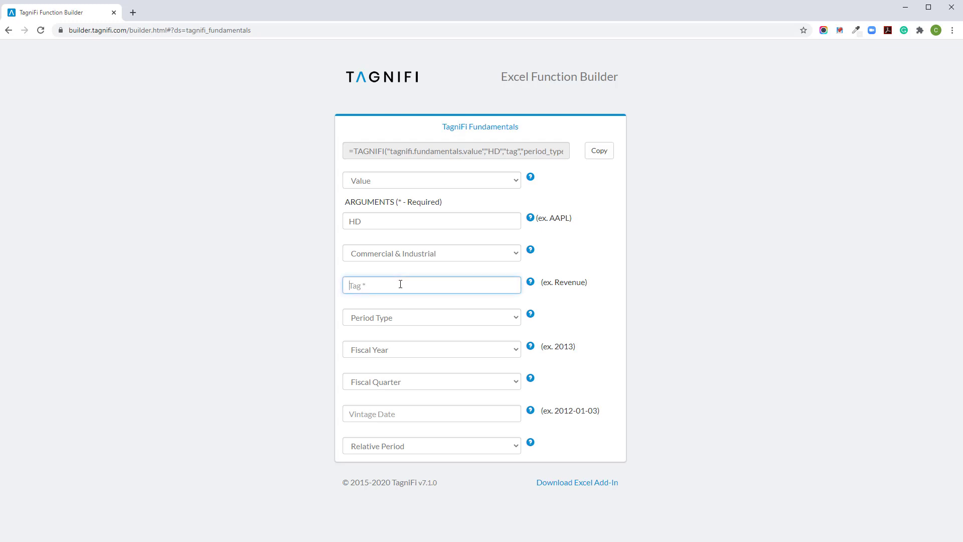
type("revenue")
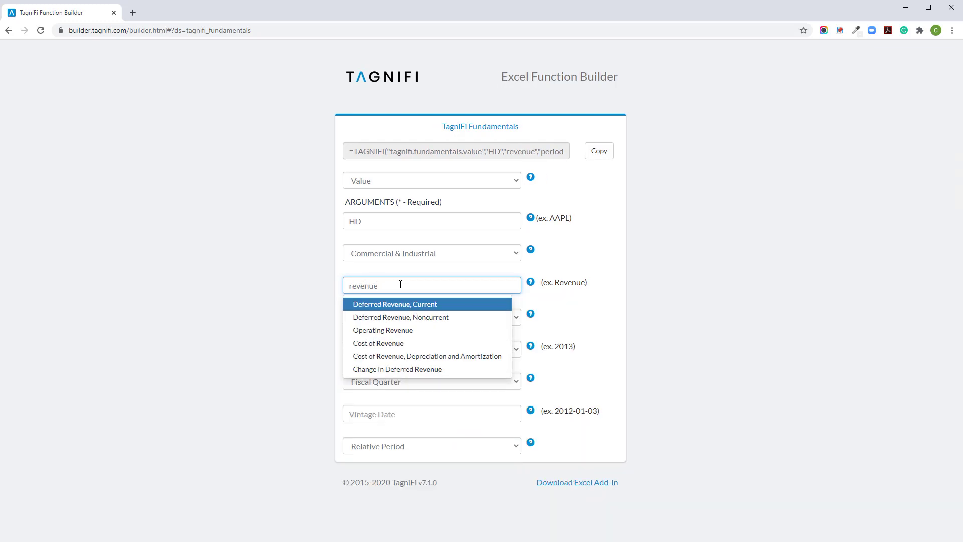
left_click(403, 331)
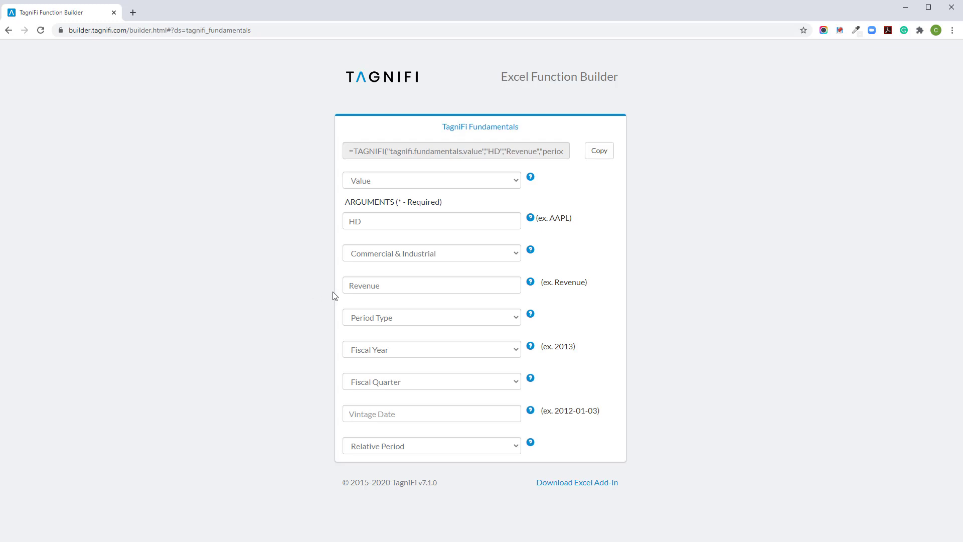
left_click(377, 318)
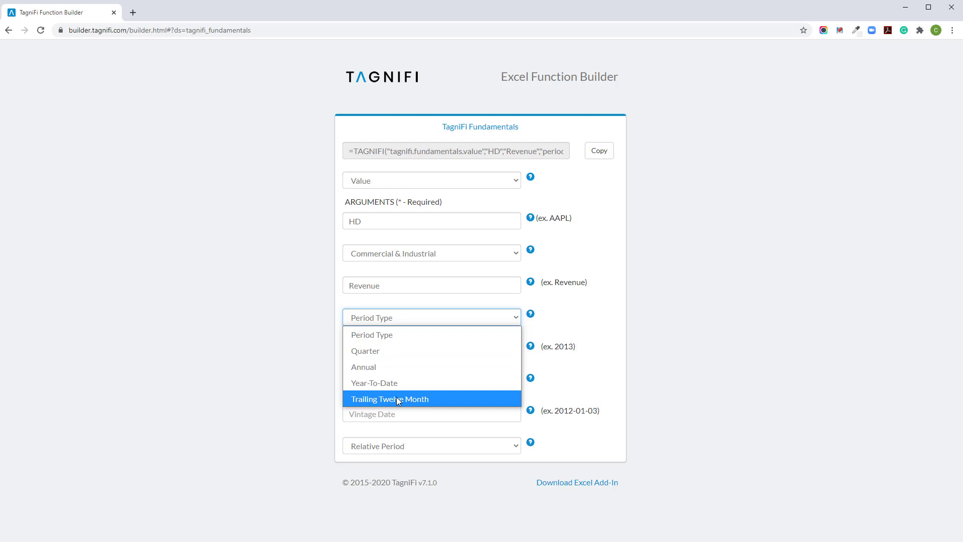
left_click(397, 369)
left_click(303, 366)
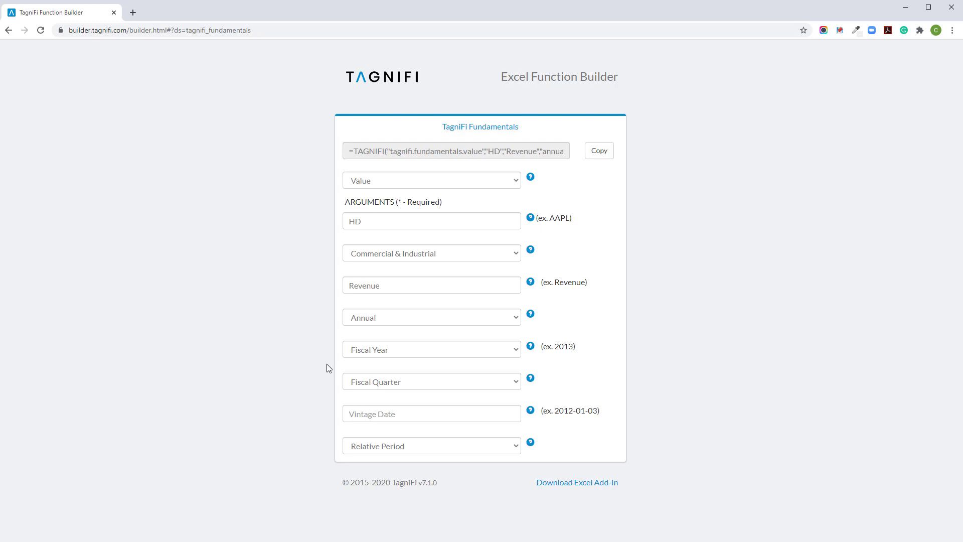
Step: Try 2018 as the function's fiscal year and clear the fiscal year selection again
left_click(380, 354)
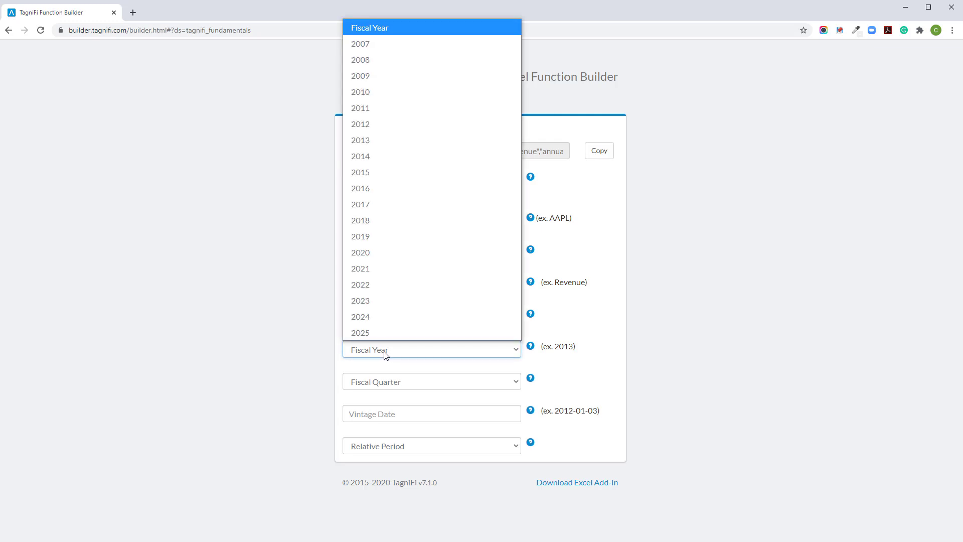
left_click(397, 220)
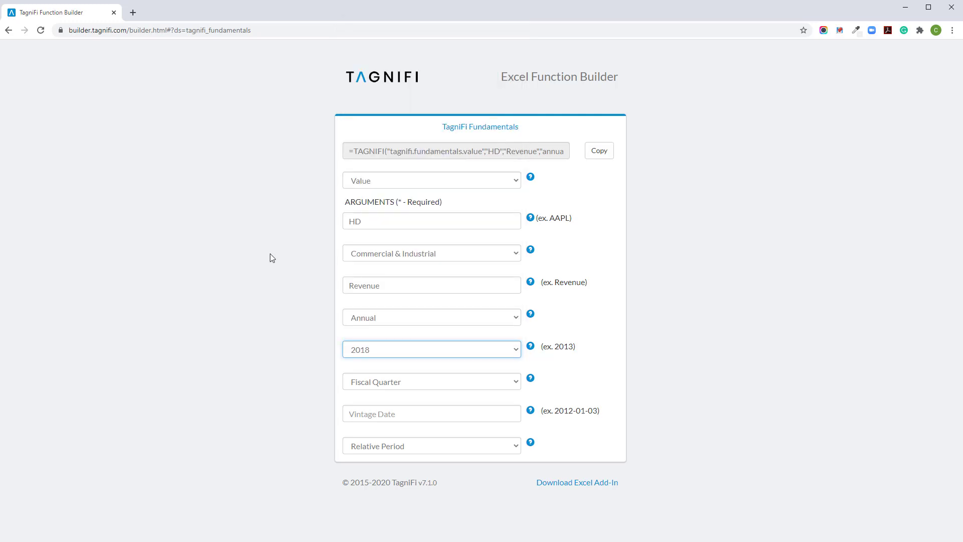
left_click(387, 352)
left_click(391, 35)
Step: Set the function's relative period to 0 and copy the generated TAGNIFI formula
left_click(399, 446)
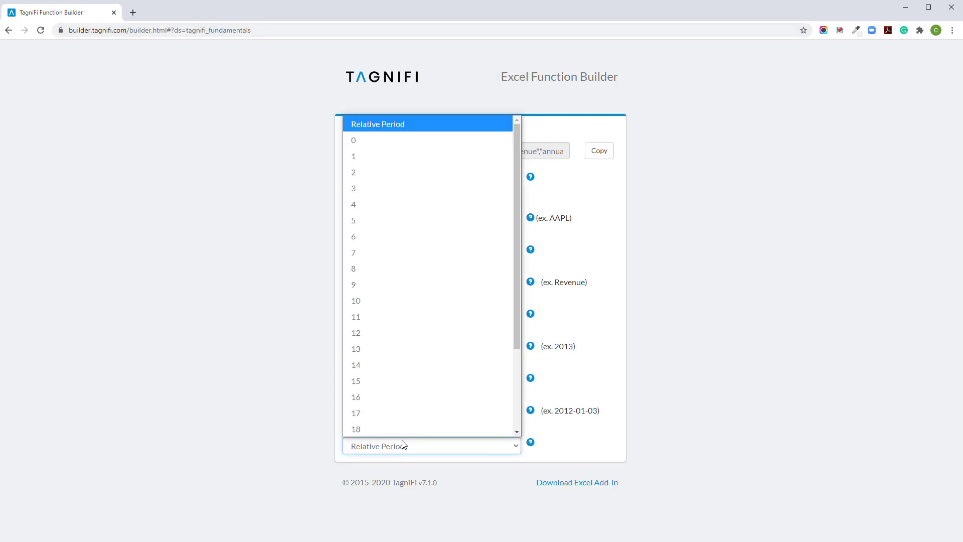
left_click(366, 146)
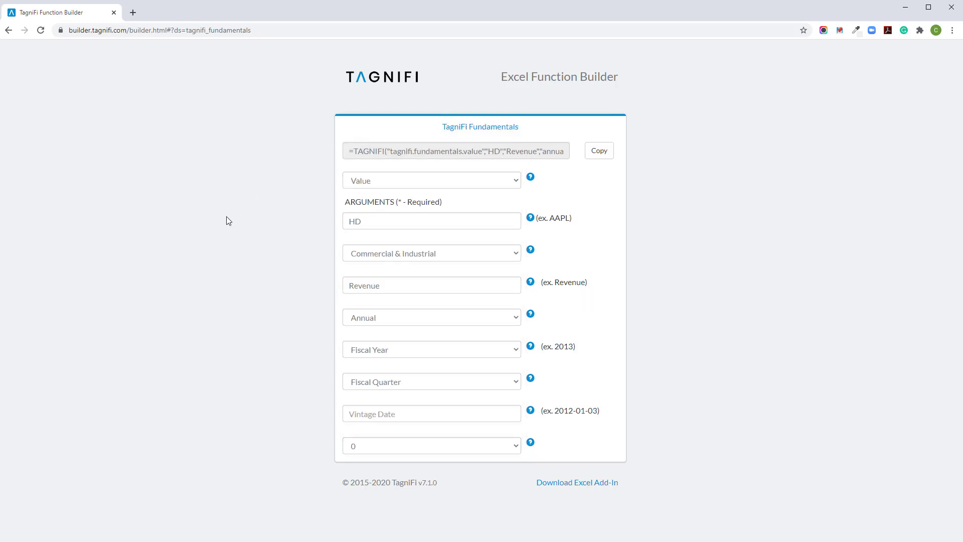
left_click(363, 446)
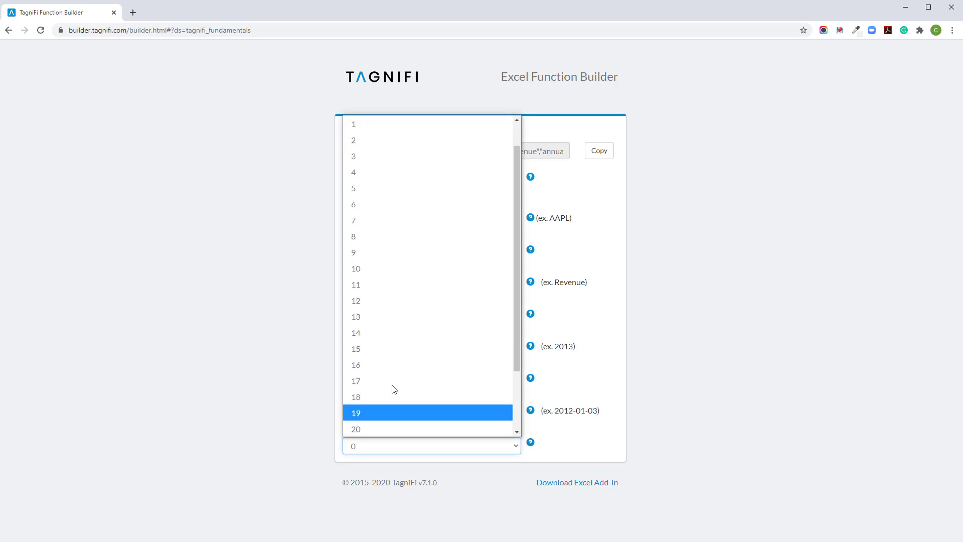
left_click(271, 141)
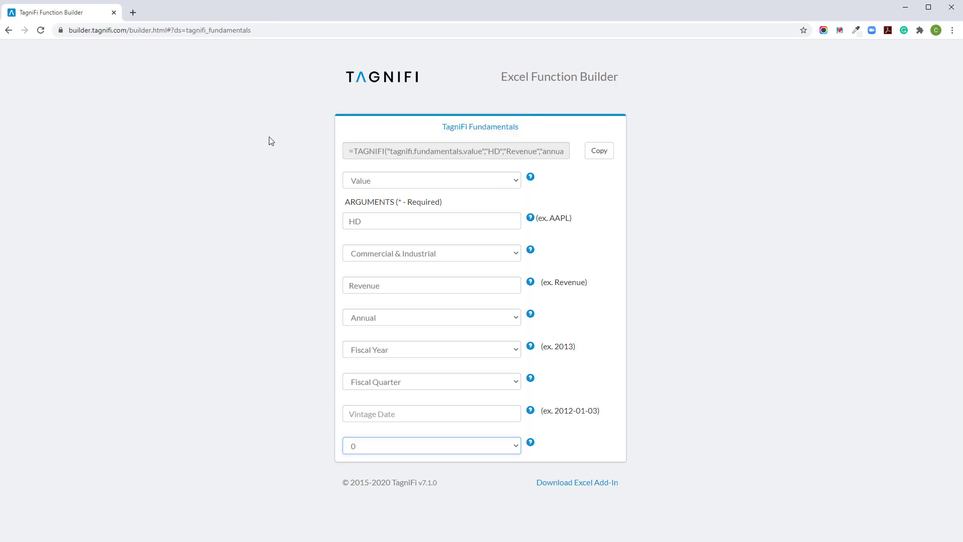
left_click(270, 141)
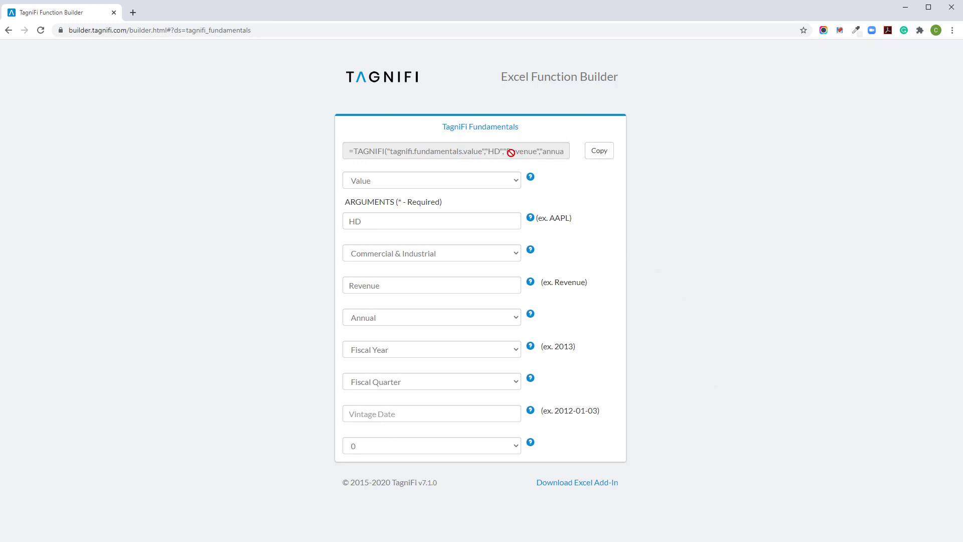
left_click(598, 156)
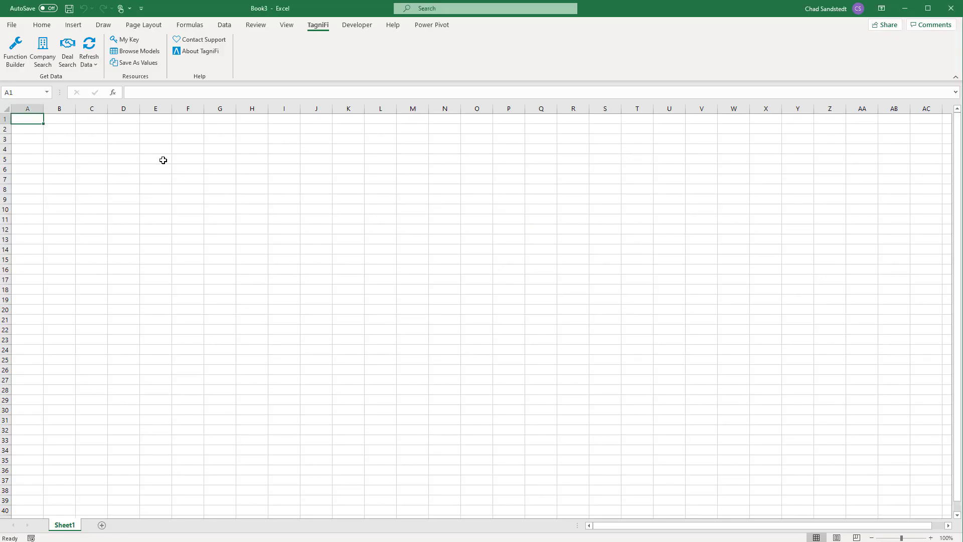
Step: Paste the copied TAGNIFI revenue formula into cell D5 of the Excel sheet and reselect that cell
left_click(160, 160)
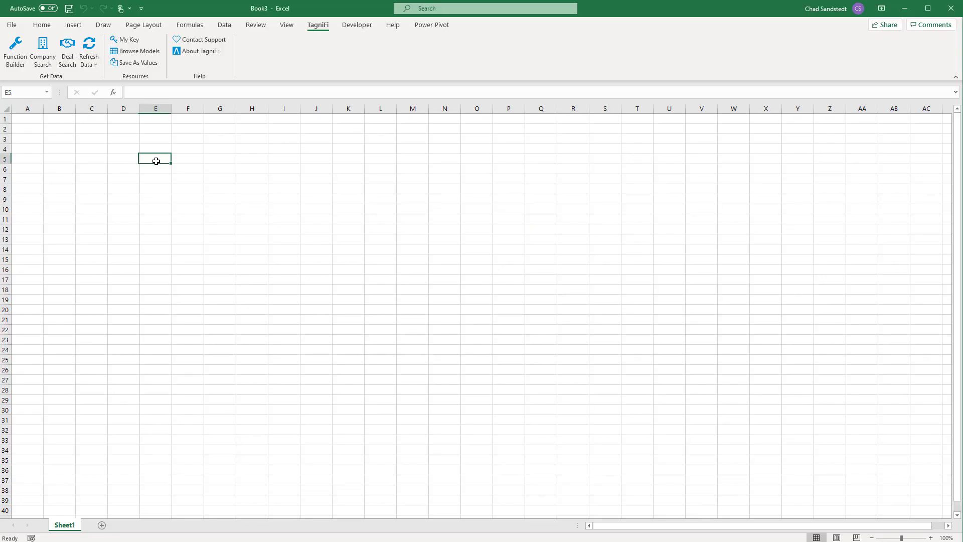
left_click(126, 158)
key("ctrl+v")
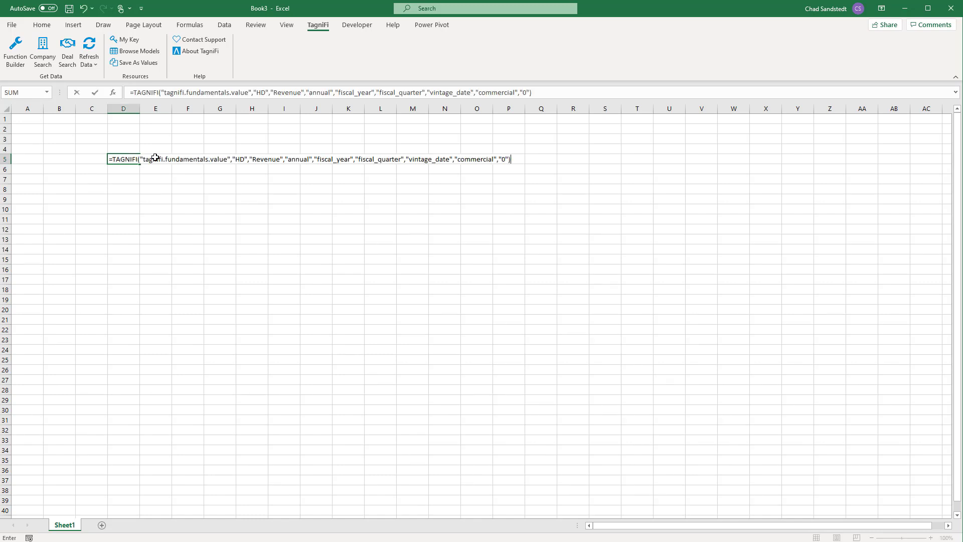
key("Return")
key("Up")
key("Left")
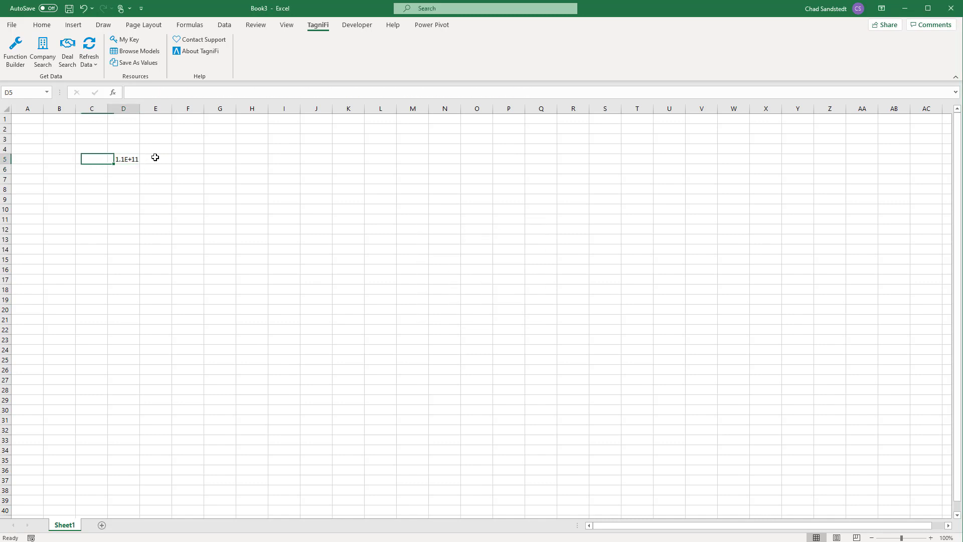
key("Right")
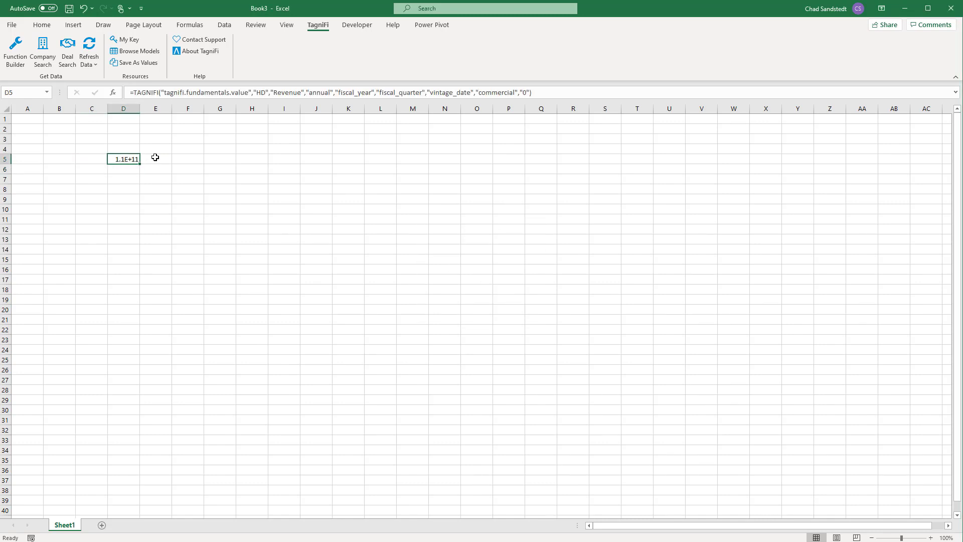
Step: Format the revenue in cell D5 with the comma number style and no decimal places
left_click(50, 27)
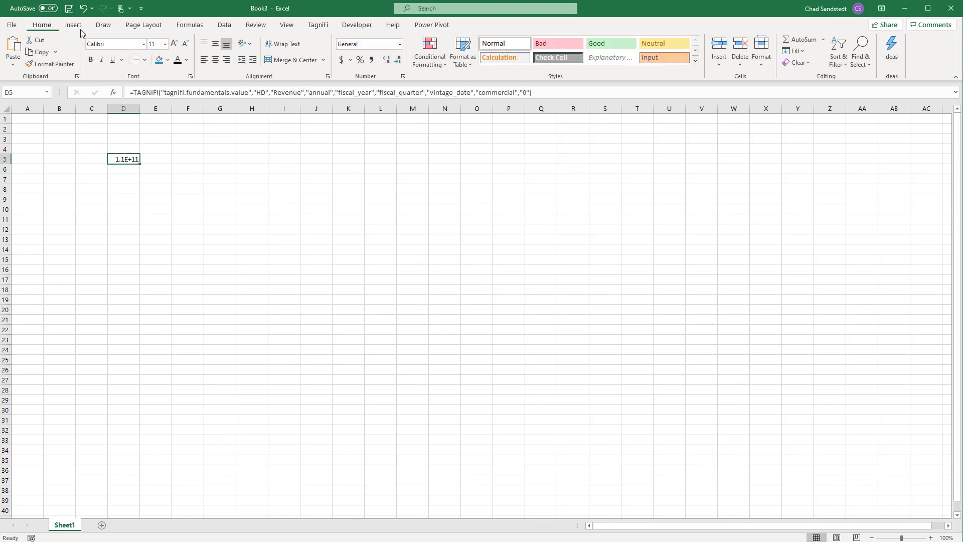
left_click(371, 60)
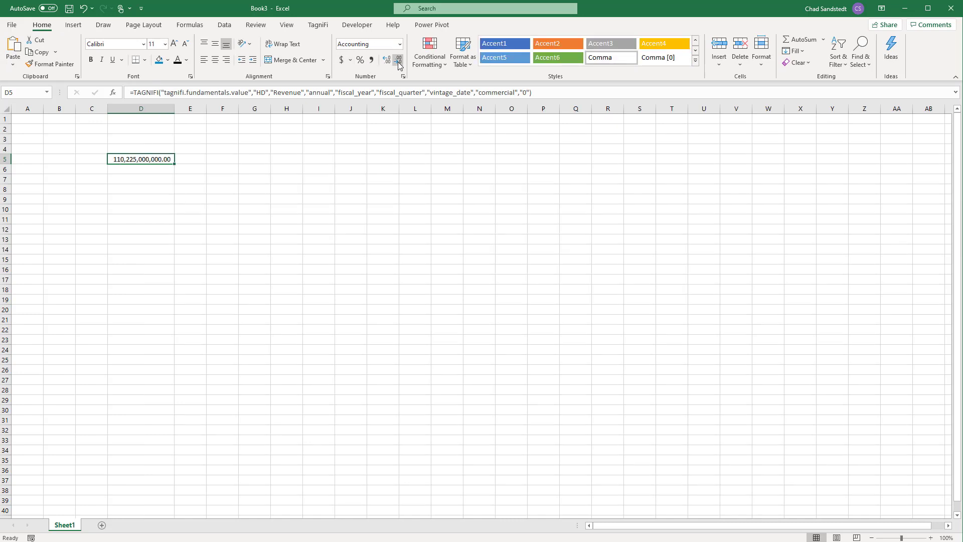
left_click(399, 62)
left_click(399, 62)
left_click(100, 158)
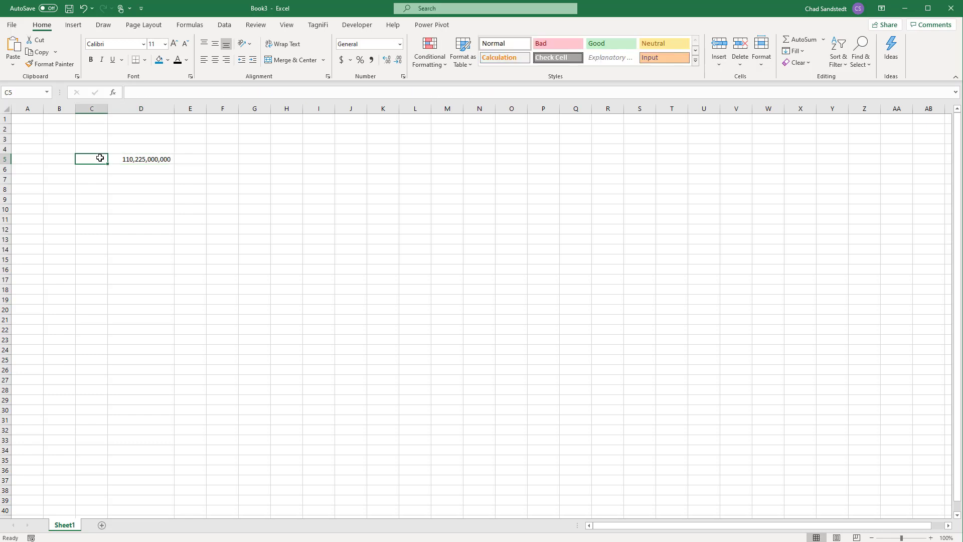
Step: Enter the ticker HD in cell C5 and the relative period 0 in cell D4
type("HD")
key("Return")
key("Up")
key("Up")
key("Right")
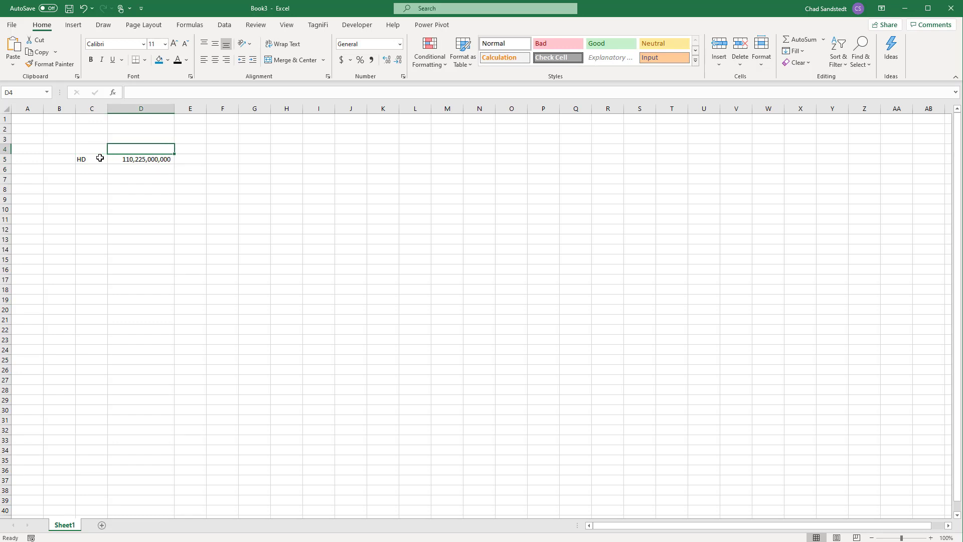
type("0")
key("Return")
Step: Enter the formula =D4-1 in cell E4 and fill it across through H4 to extend the relative periods
key("Up")
key("Right")
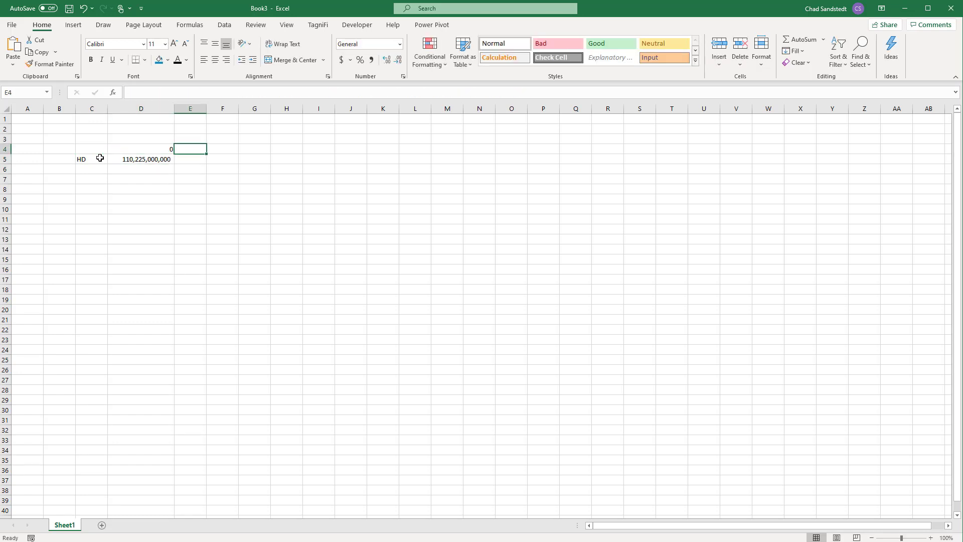
type("=")
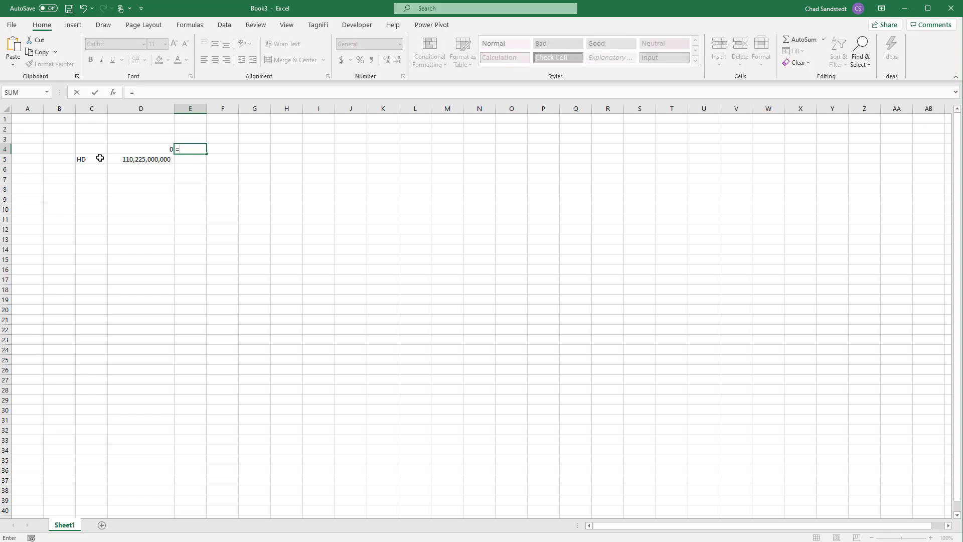
key("Left")
type("-1")
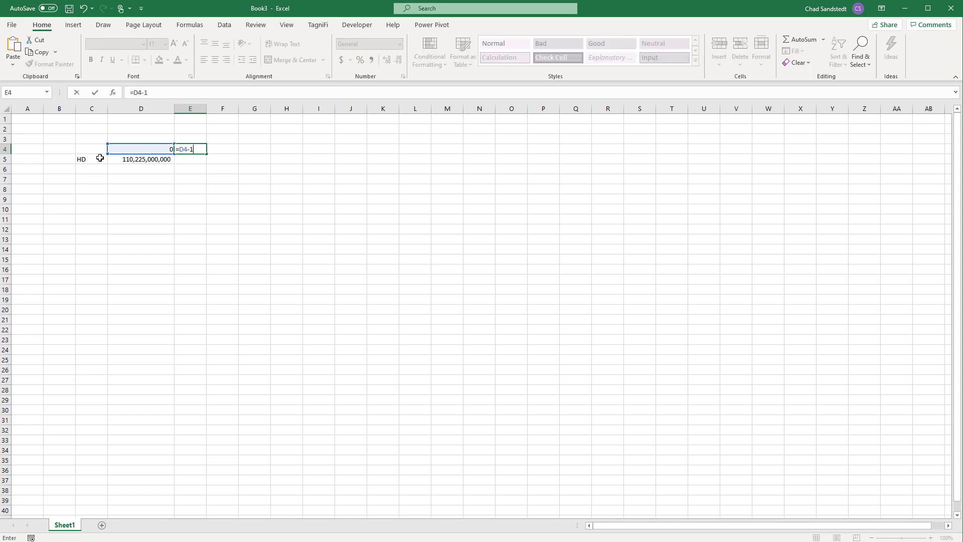
key("Return")
key("Up")
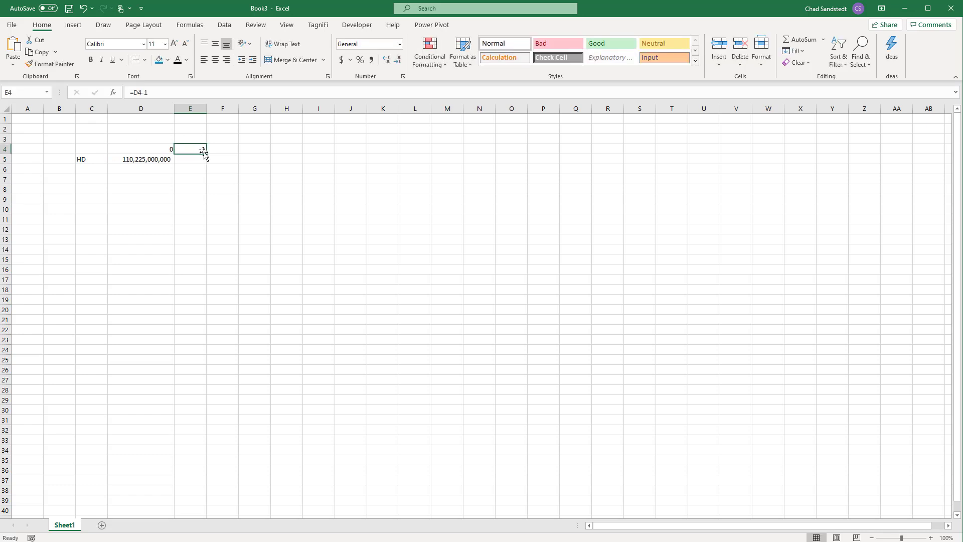
left_click_drag(207, 152, 303, 160)
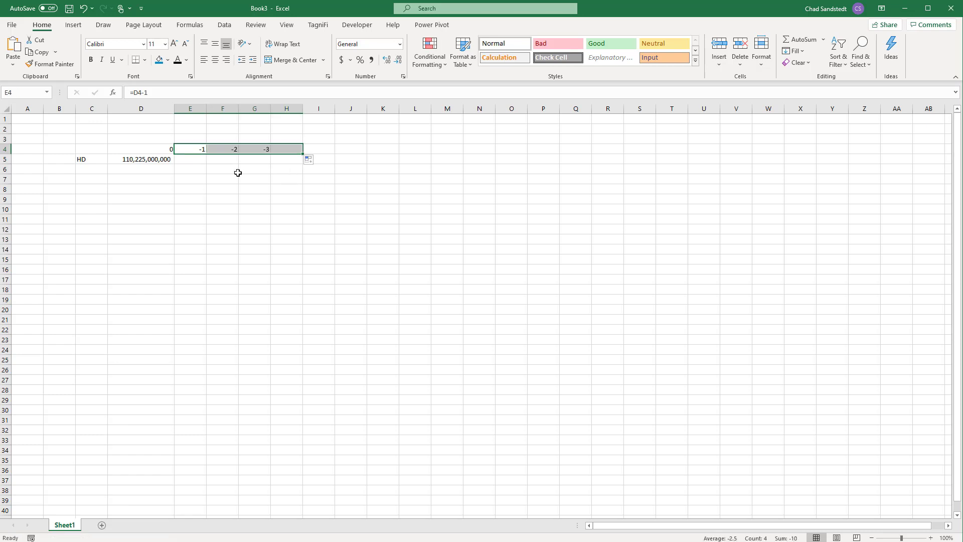
left_click(155, 148)
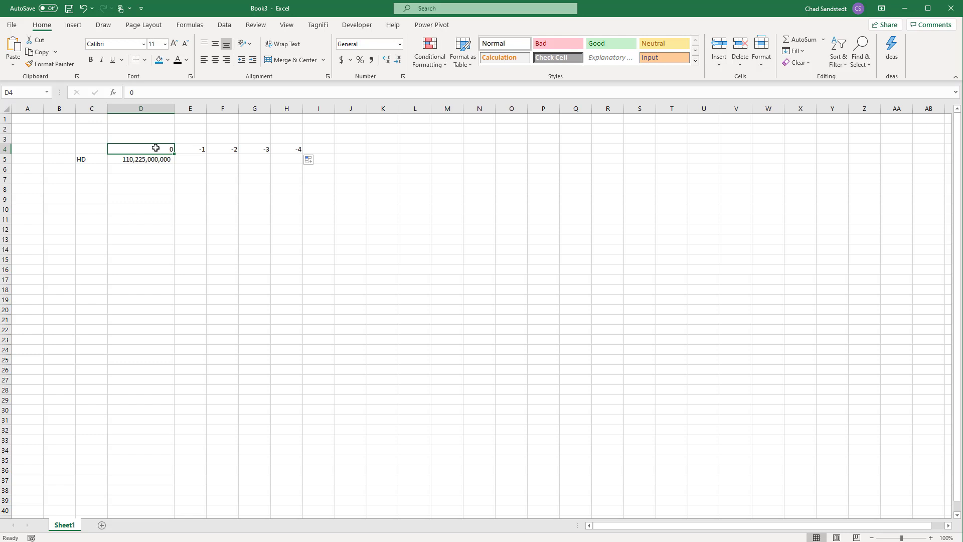
left_click(201, 150)
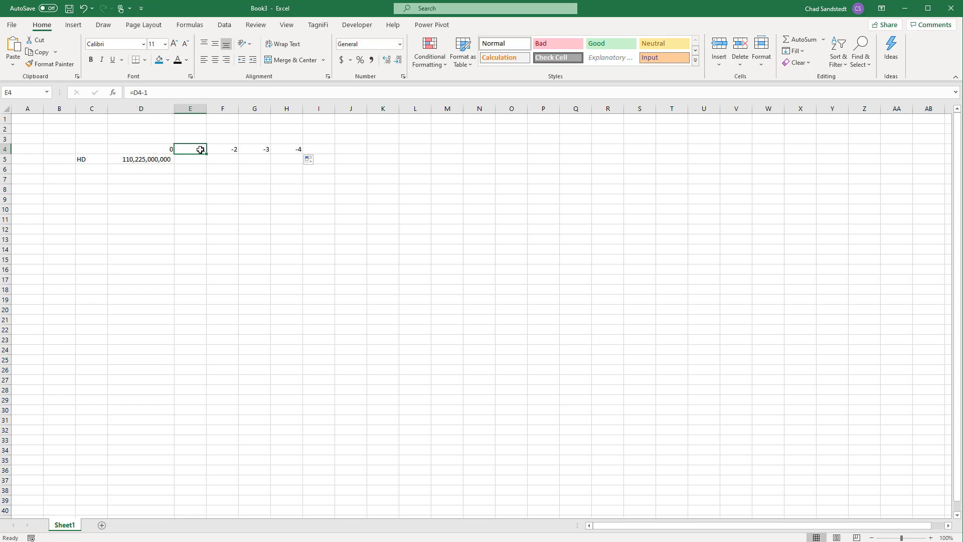
Step: Replace the hard-coded "HD" ticker in cell D5's TAGNIFI formula with the column-locked reference $C5
left_click(153, 159)
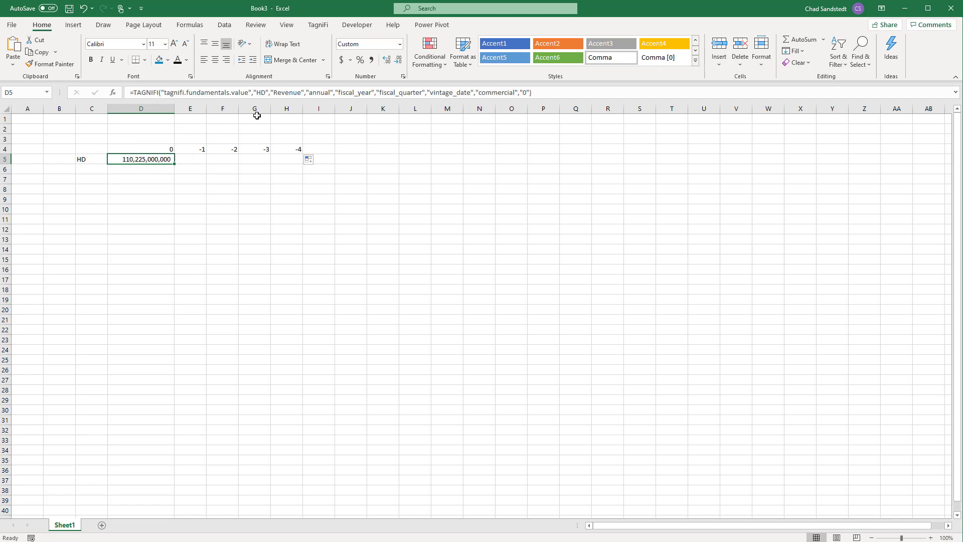
left_click(266, 92)
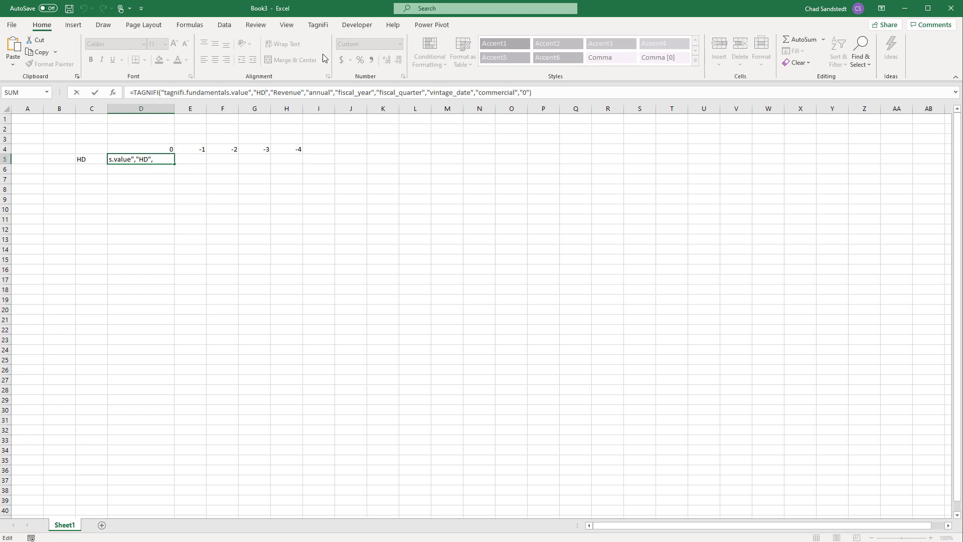
key("BackSpace")
key("BackSpace")
key("BackSpace")
key("BackSpace")
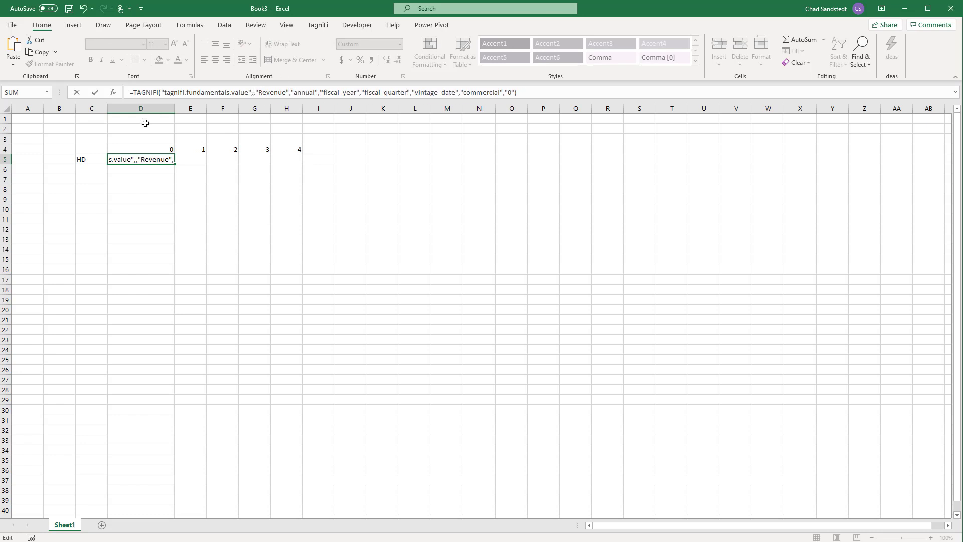
left_click(85, 160)
key("F4")
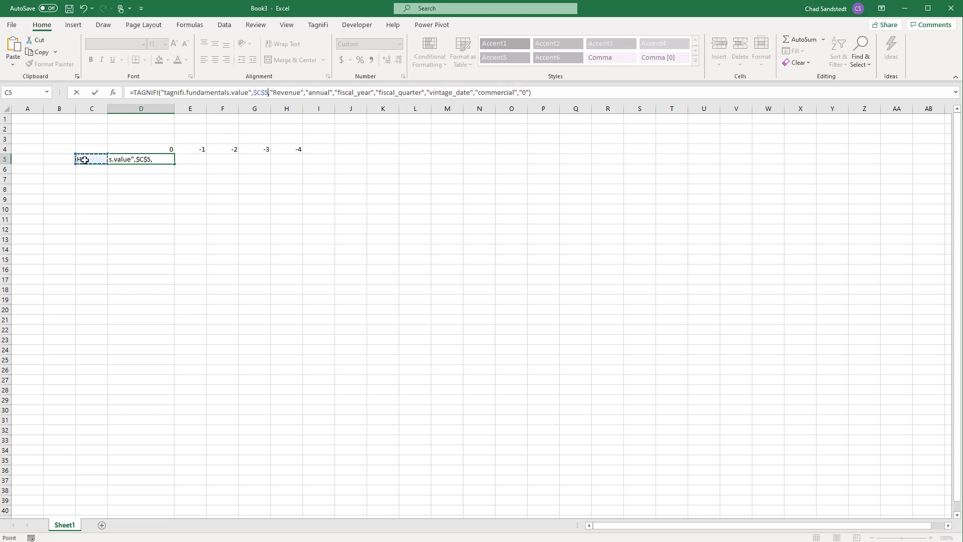
key("F4")
key("F4")
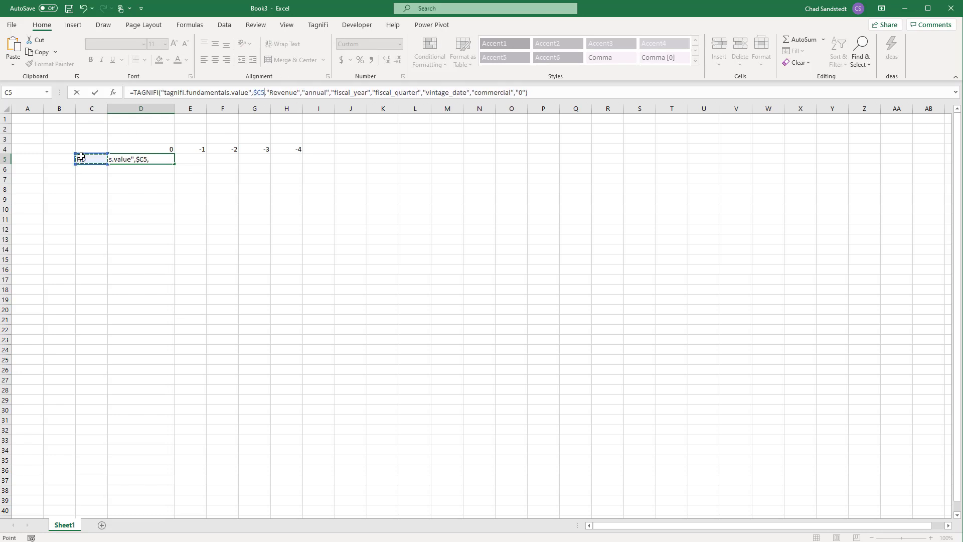
Step: Replace the hard-coded "0" relative period in cell D5's TAGNIFI formula with the row-locked reference D$4
left_click(521, 93)
key("BackSpace")
key("BackSpace")
key("BackSpace")
left_click(166, 148)
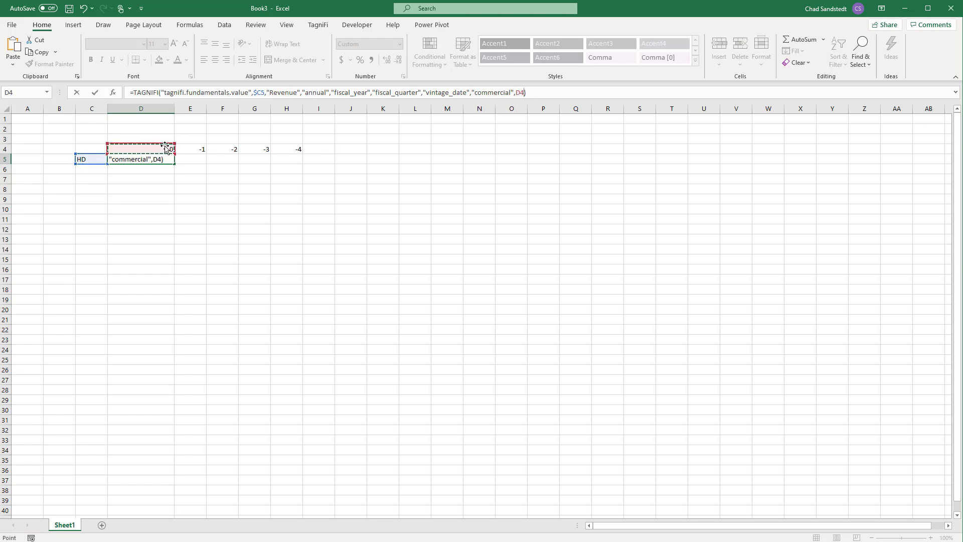
key("F4")
key("F4")
key("Return")
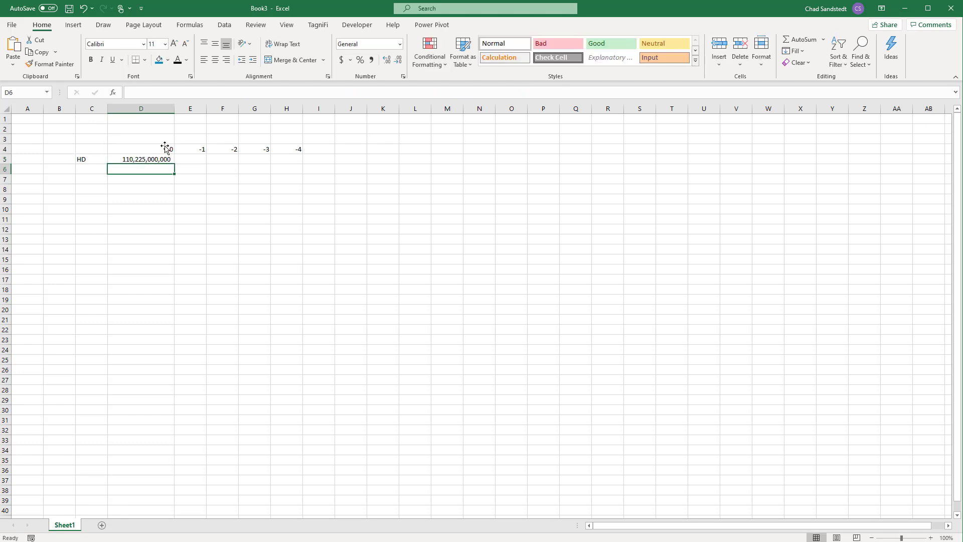
Step: Fill the revenue formula from D5 across through H5 and autofit the widths of columns E to H
key("Up")
left_click_drag(174, 164, 299, 167)
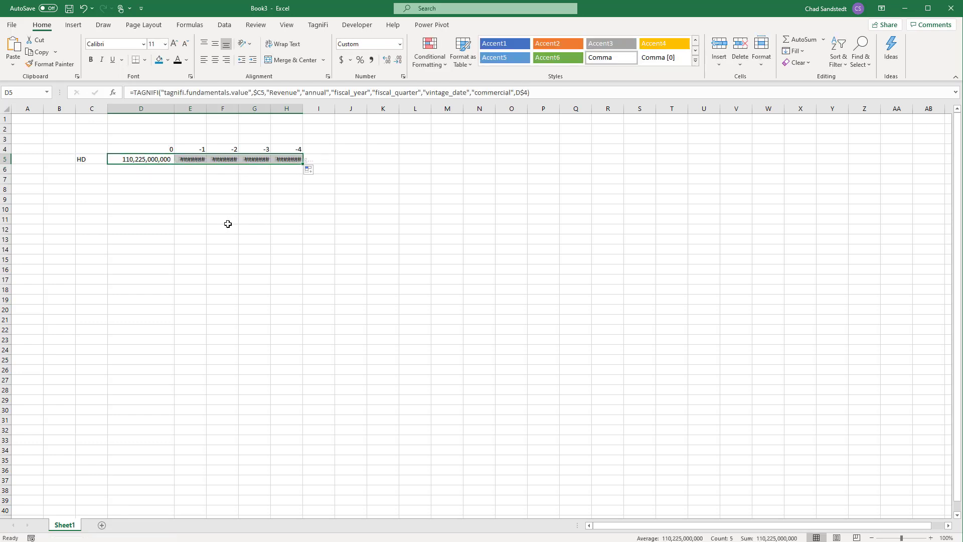
left_click(196, 106)
left_click_drag(196, 107, 299, 107)
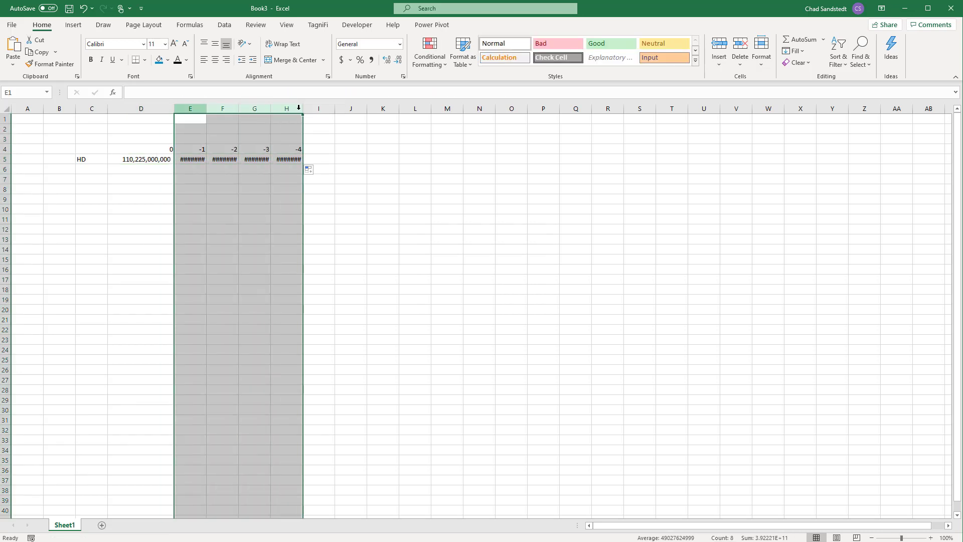
double_click(303, 108)
left_click(232, 176)
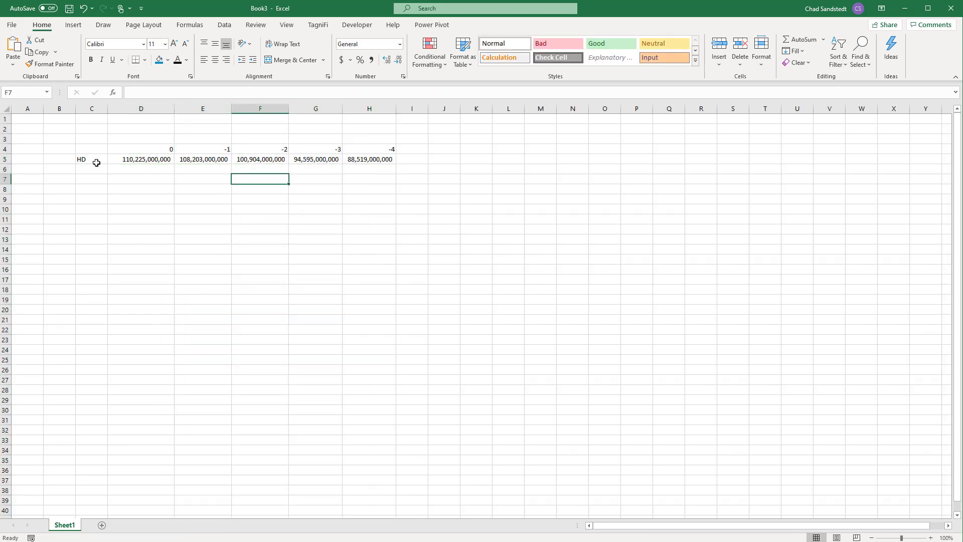
Step: Enter the ticker LOW in cell C6 and fill the revenue formulas in D5:H5 down to row 6
left_click(92, 167)
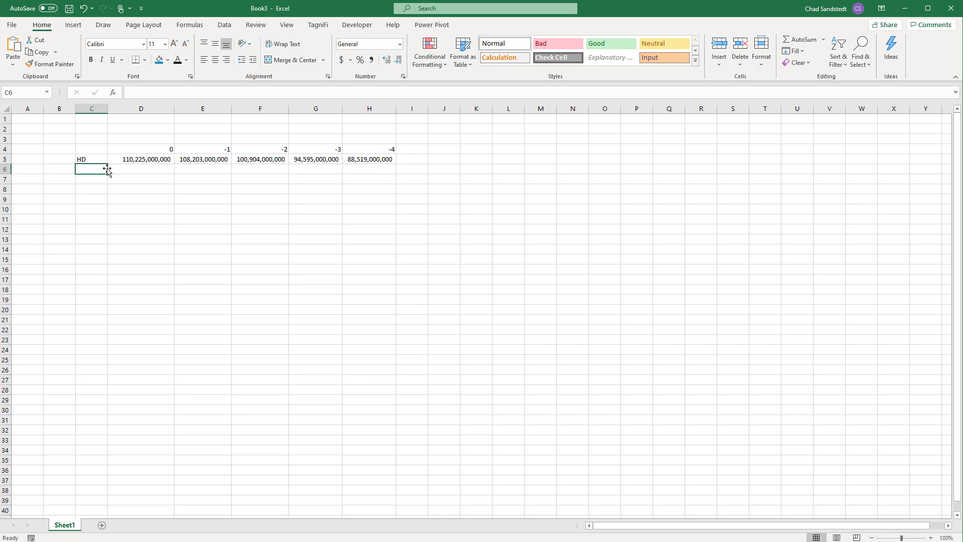
type("LOW")
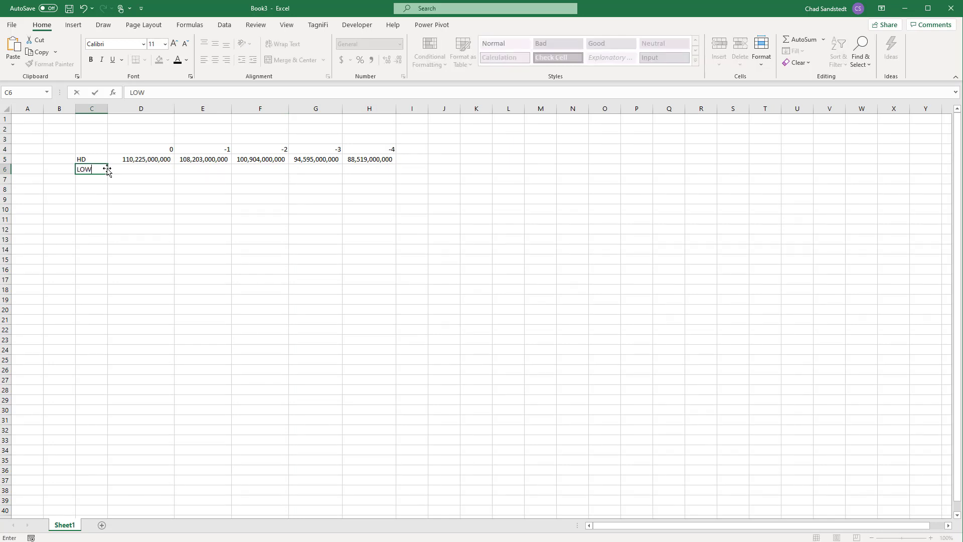
key("Return")
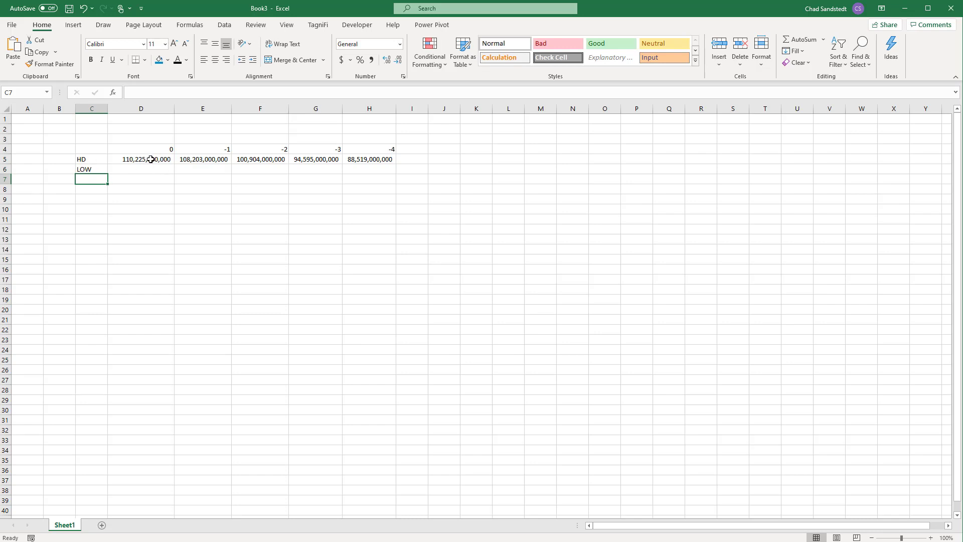
left_click_drag(153, 159, 396, 173)
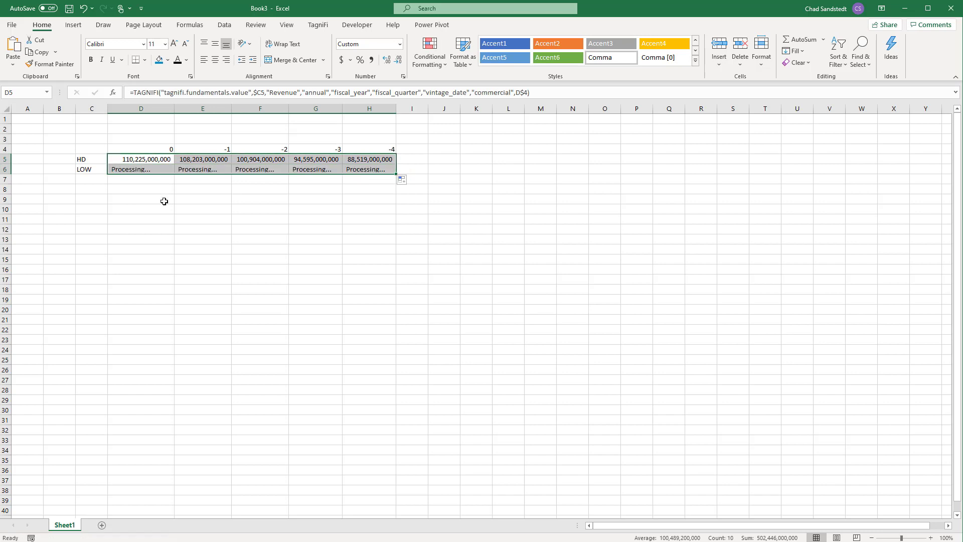
Step: Select the HD ticker in cell C5 and bring up the TagniFi add-in commands
left_click(82, 160)
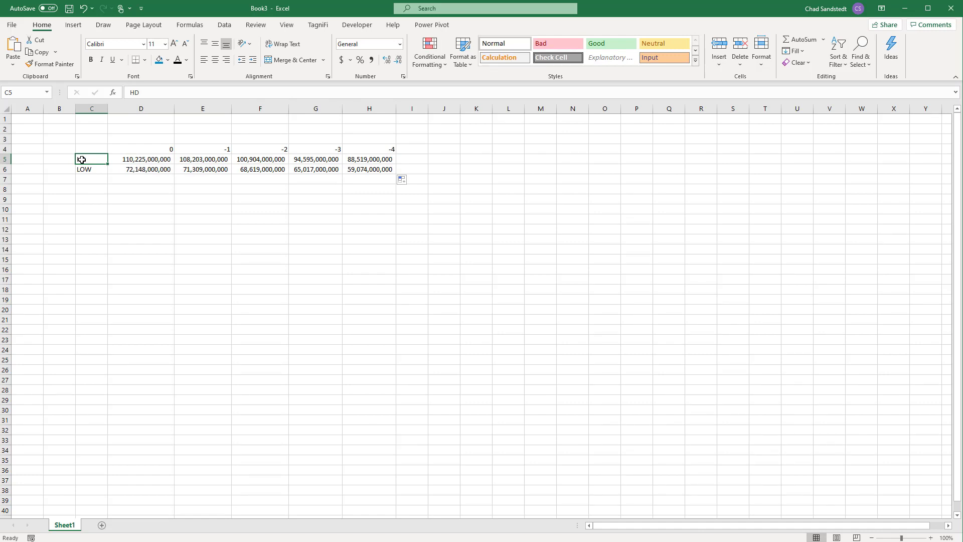
left_click(318, 24)
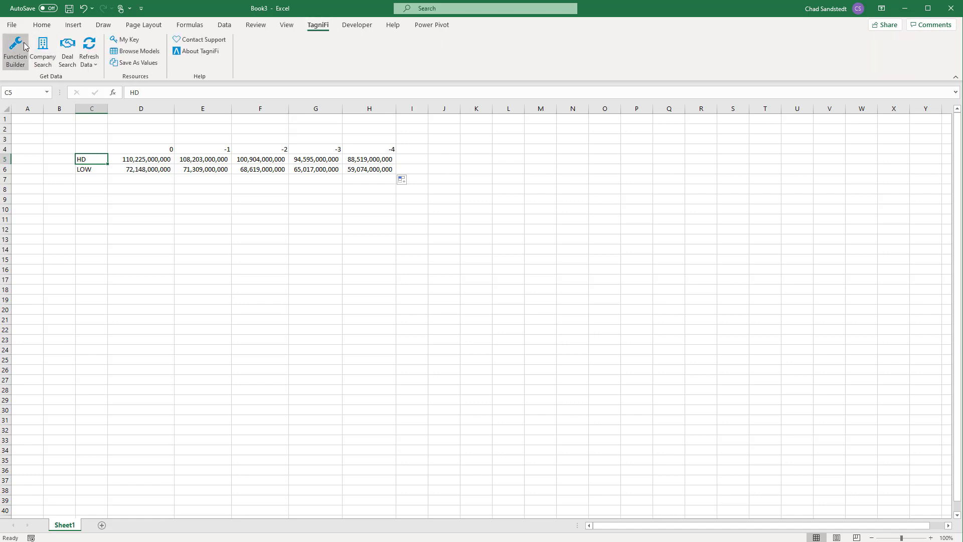